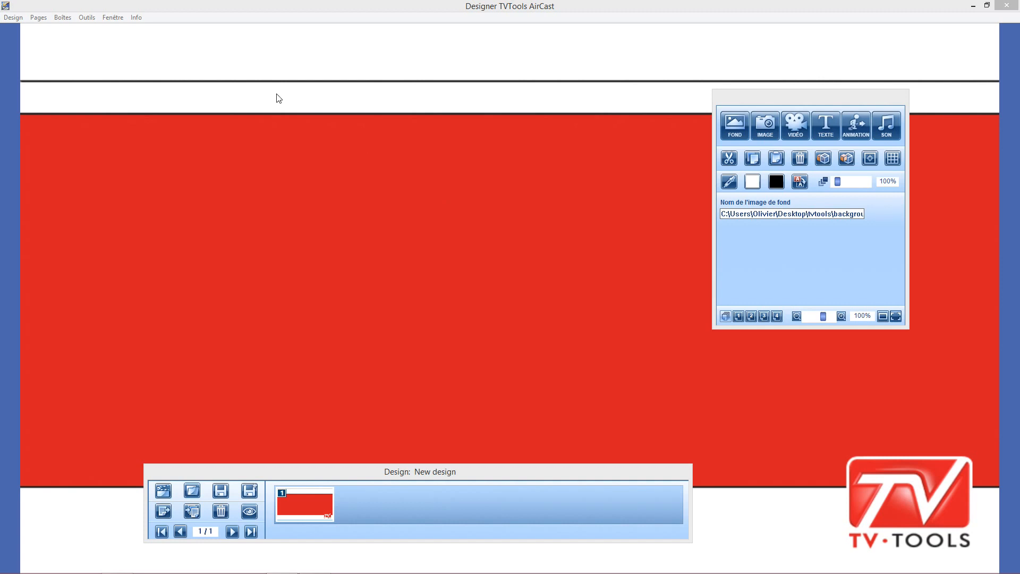
# Insert a new Container box on the page and agree to create a RecordSet for it
pyautogui.click(69, 16)
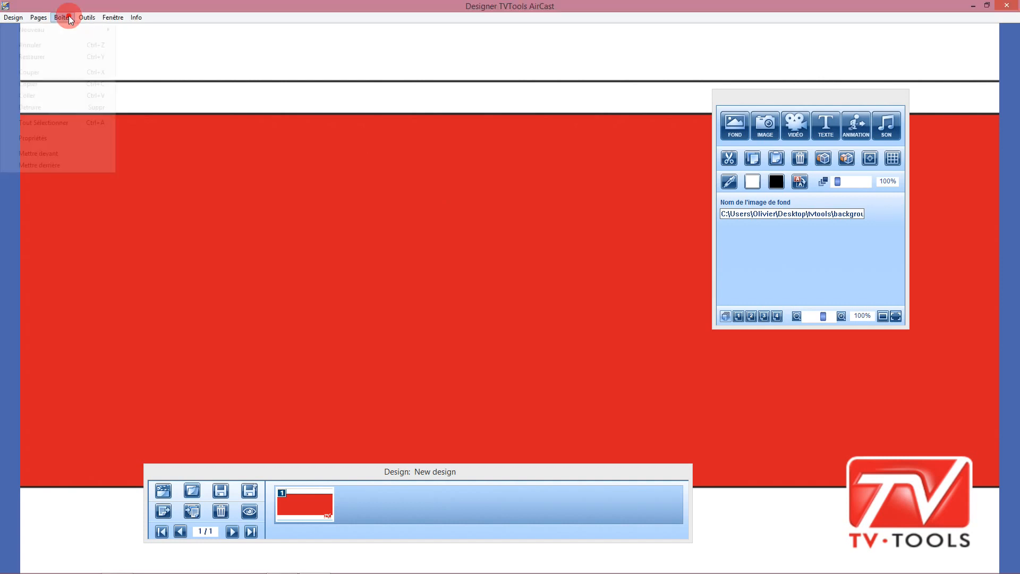
pyautogui.moveTo(72, 29)
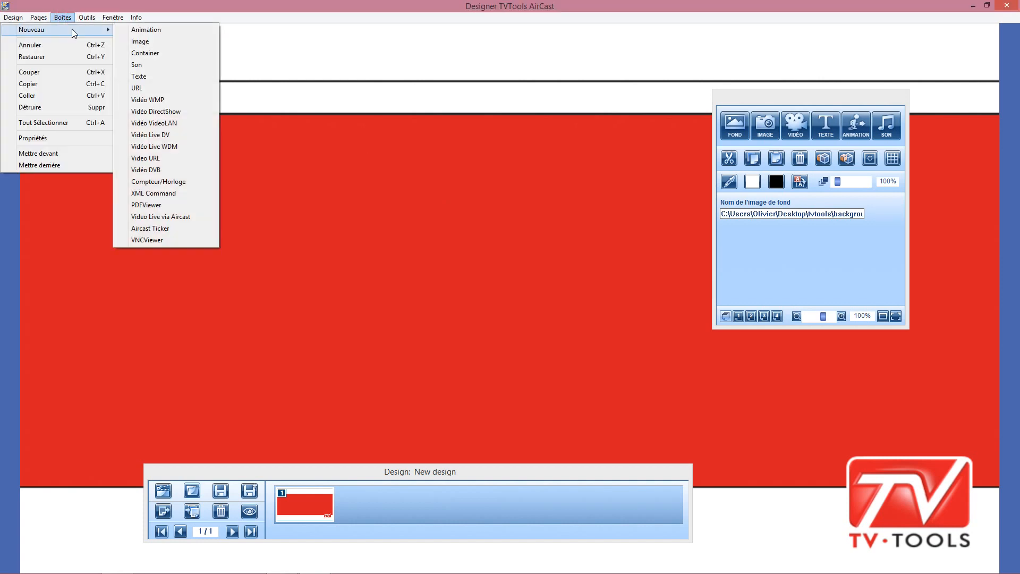
pyautogui.click(148, 54)
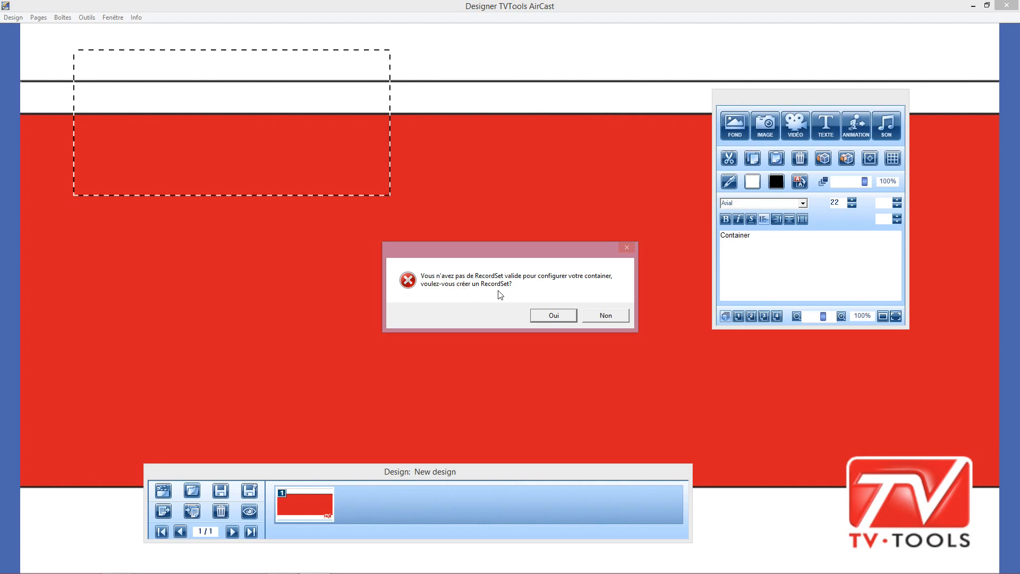
pyautogui.click(553, 315)
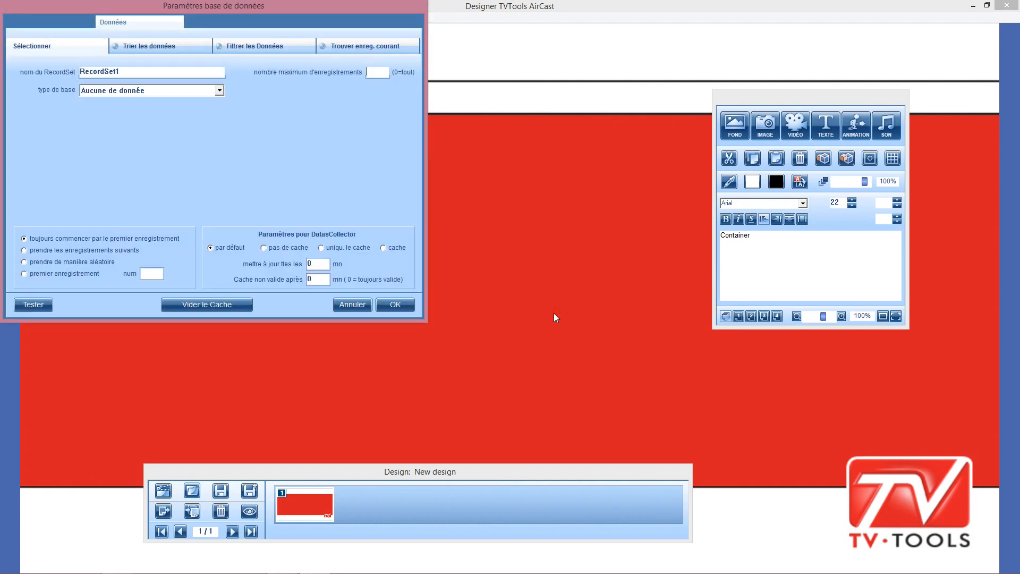
pyautogui.click(222, 90)
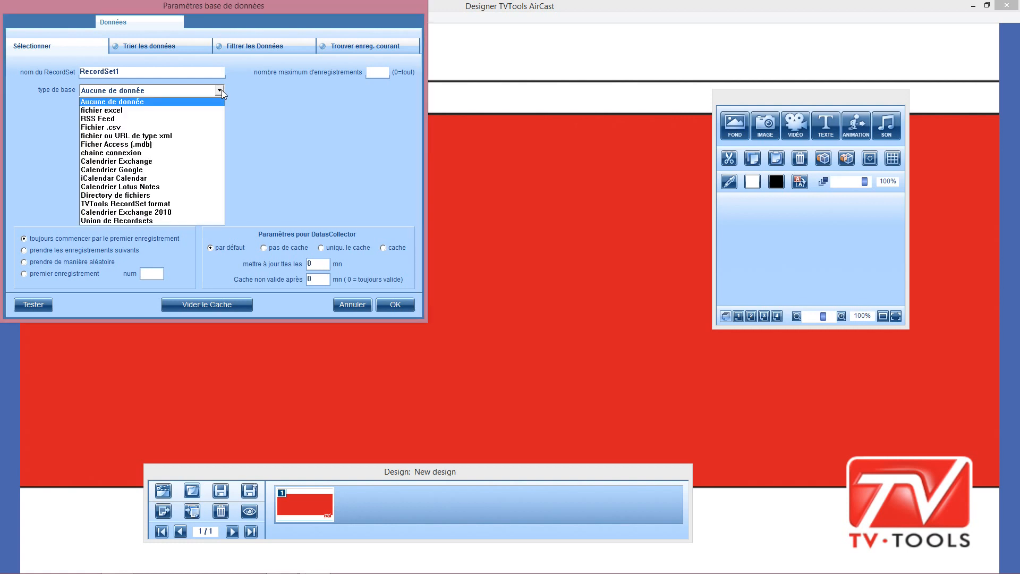
pyautogui.click(118, 122)
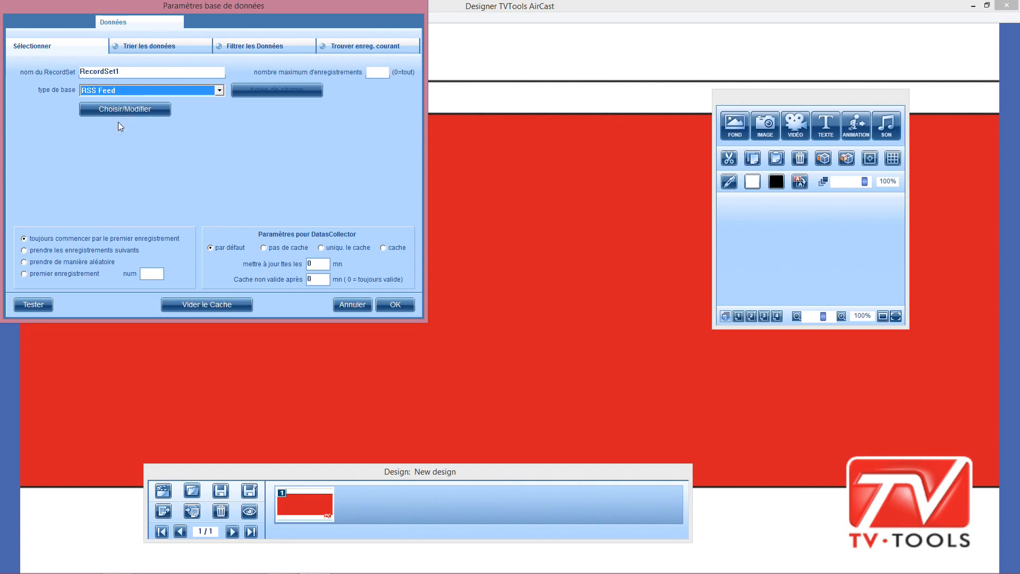
pyautogui.click(115, 110)
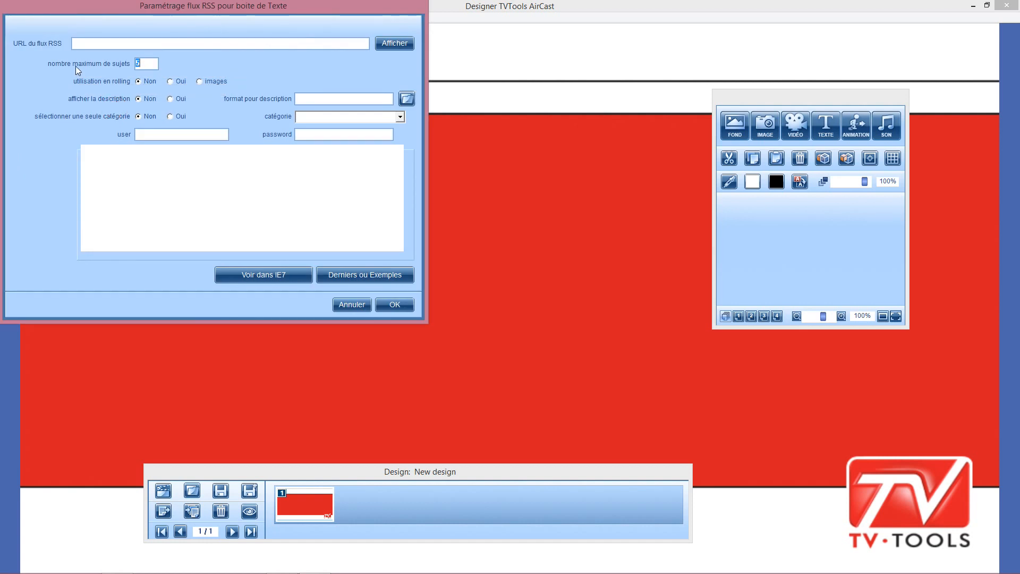
pyautogui.click(89, 44)
pyautogui.write('http://www.france24.com/fr/france/rss/')
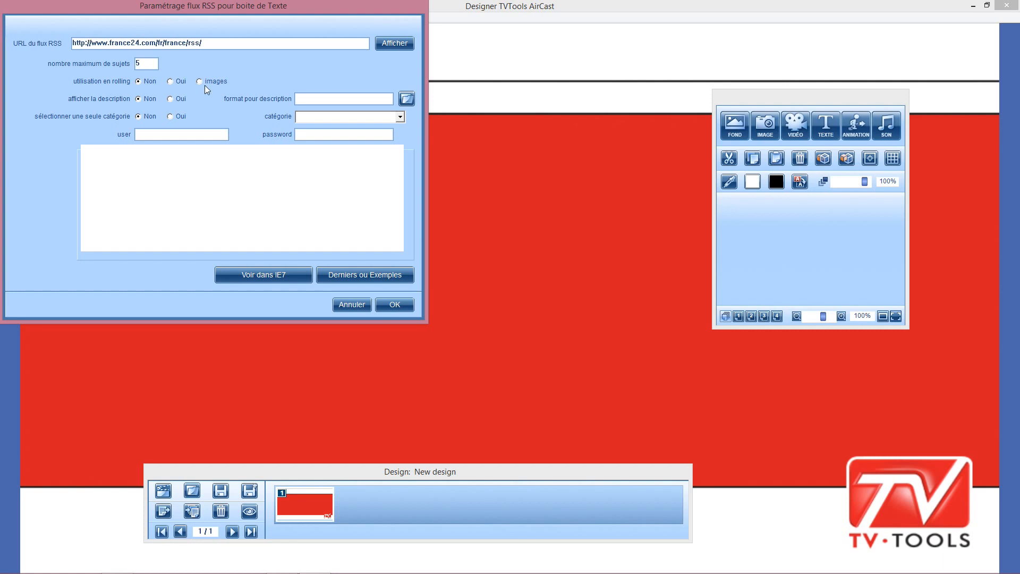
pyautogui.click(393, 44)
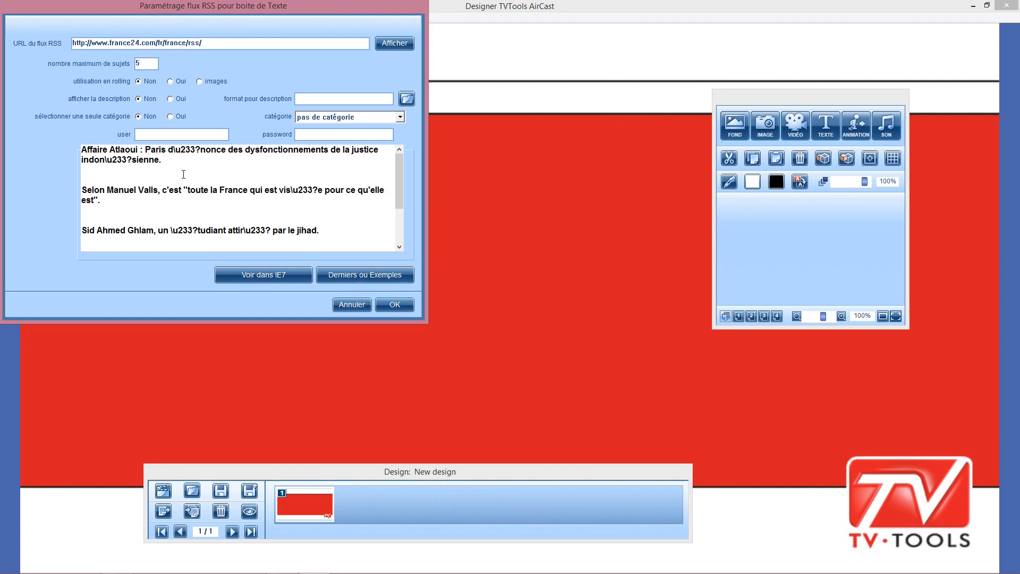
pyautogui.moveTo(86, 150); pyautogui.dragTo(214, 231)
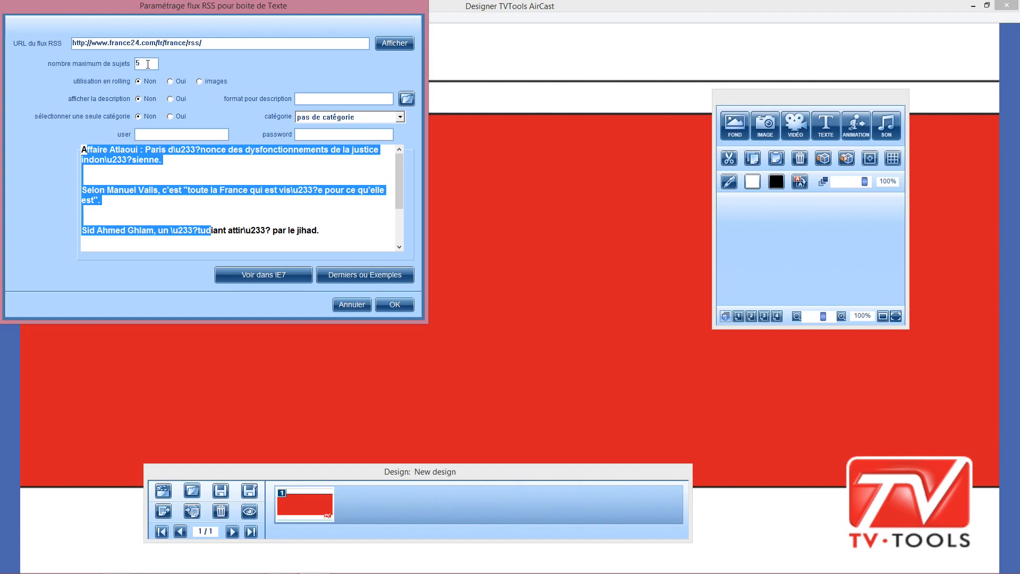
# Set the feed's maximum number of subjects to 10, enable rolling use and description display, and validate the RSS settings
pyautogui.moveTo(148, 64); pyautogui.dragTo(121, 60)
pyautogui.write('10')
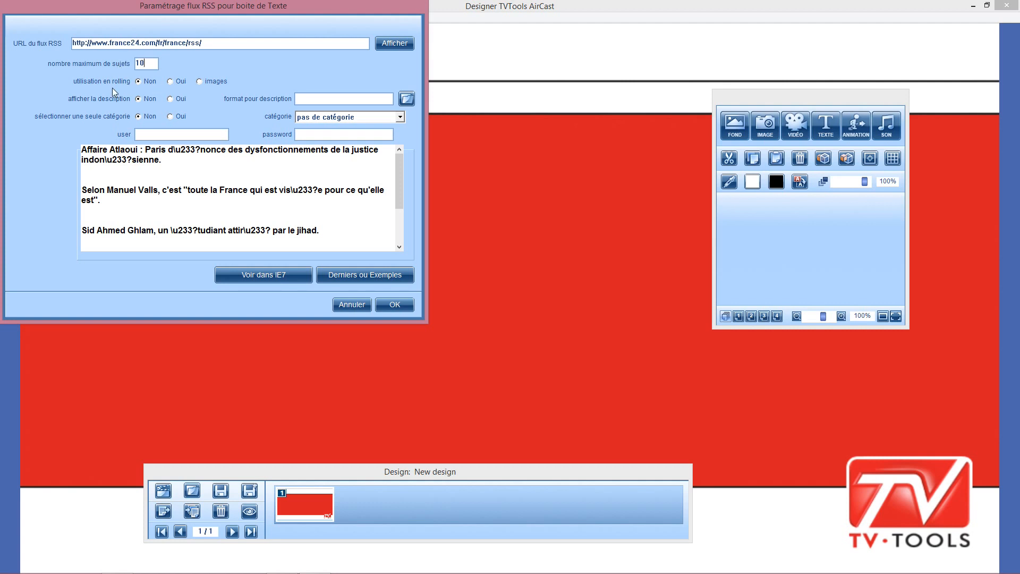
pyautogui.click(170, 81)
pyautogui.click(169, 99)
pyautogui.click(395, 305)
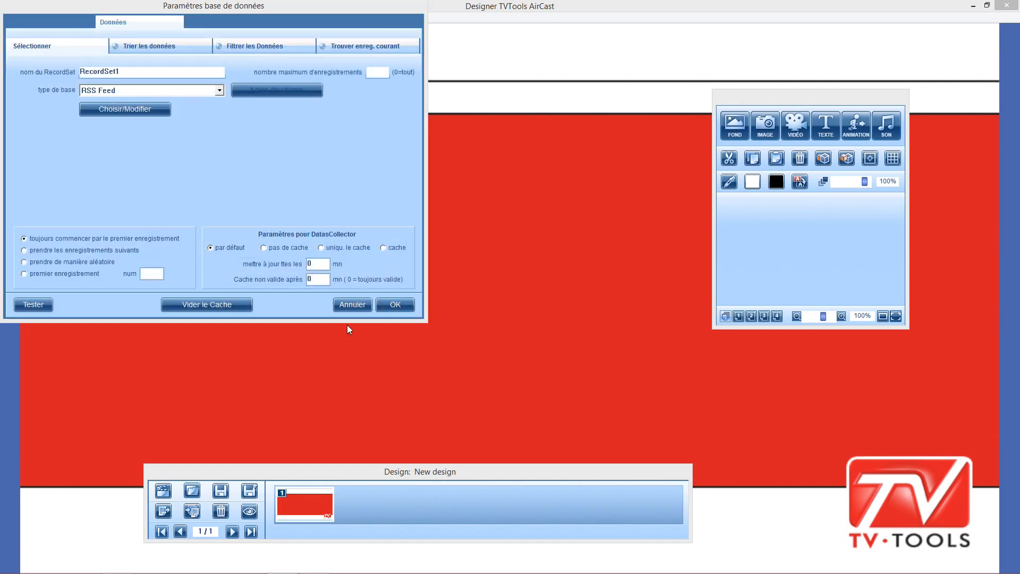
# Test the RecordSet and examine the returned field names, number of records and record contents
pyautogui.click(43, 305)
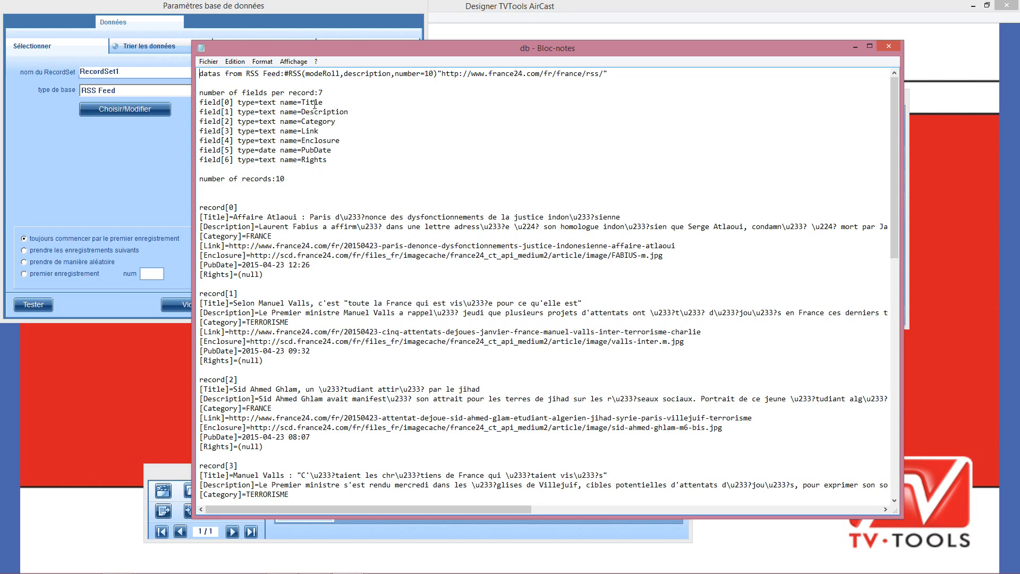
pyautogui.moveTo(200, 102); pyautogui.dragTo(357, 159)
pyautogui.click(347, 159)
pyautogui.moveTo(284, 102); pyautogui.dragTo(359, 110)
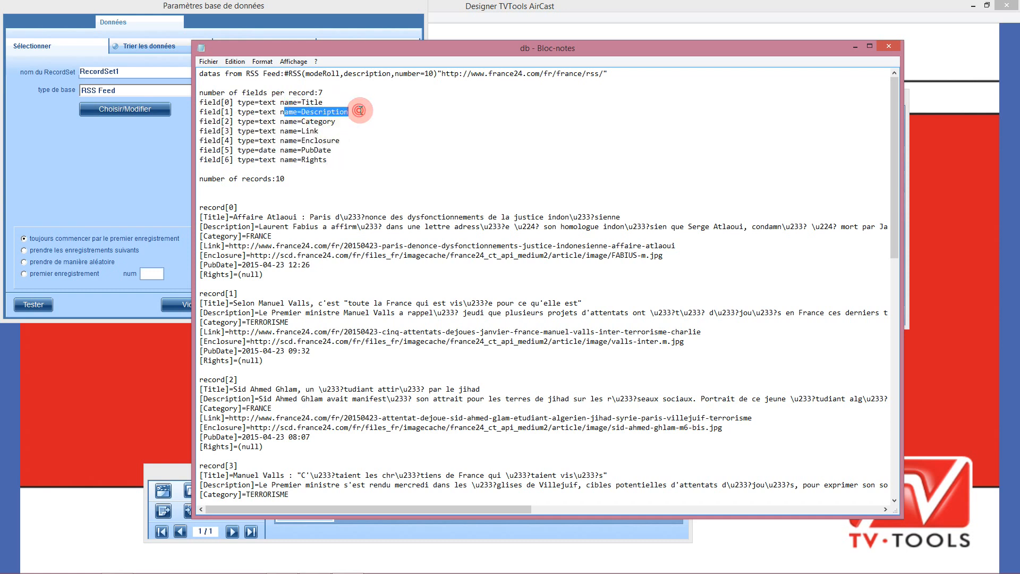
pyautogui.moveTo(285, 140); pyautogui.dragTo(370, 140)
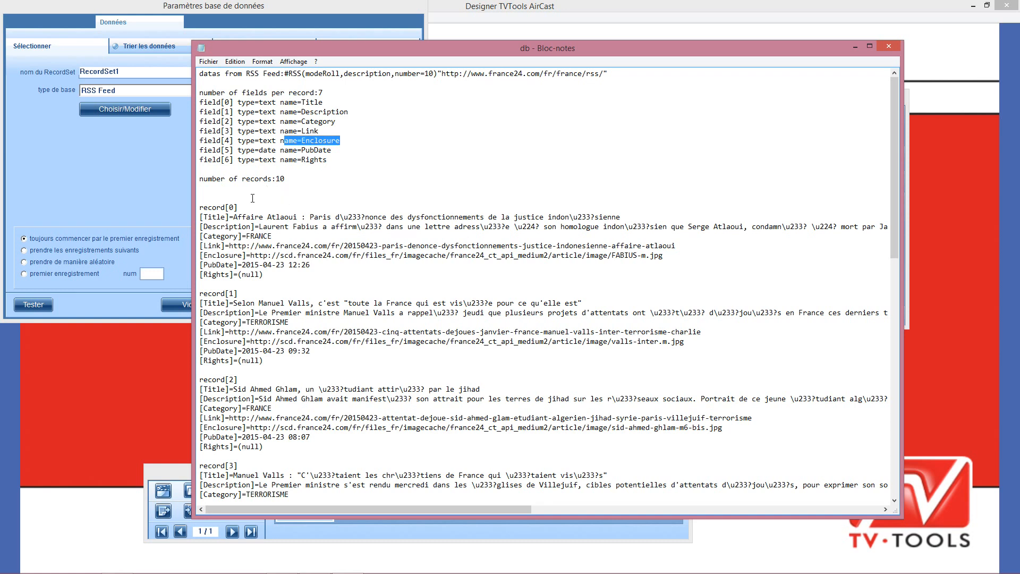
pyautogui.moveTo(205, 179); pyautogui.dragTo(308, 179)
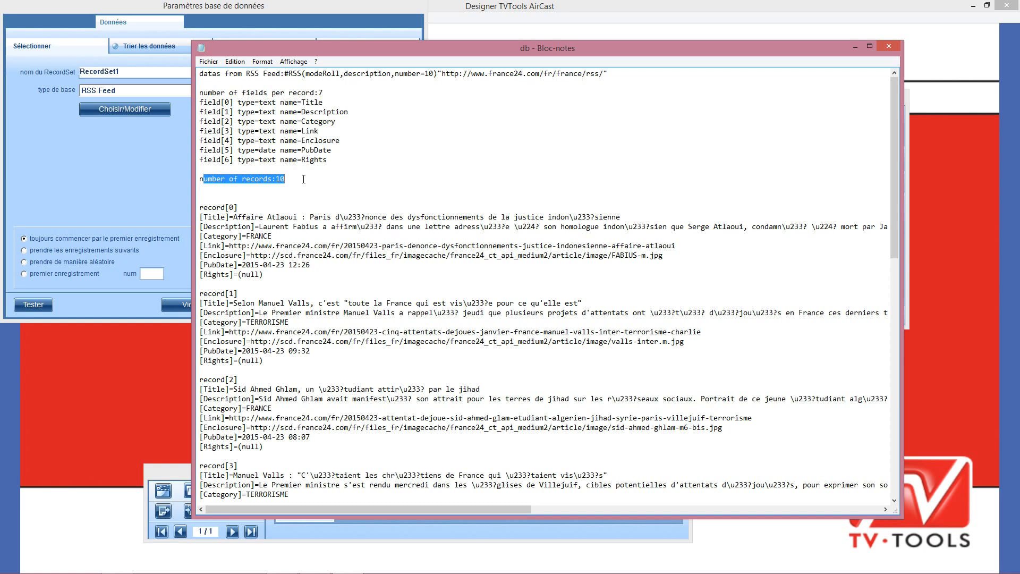
pyautogui.moveTo(204, 208); pyautogui.dragTo(316, 448)
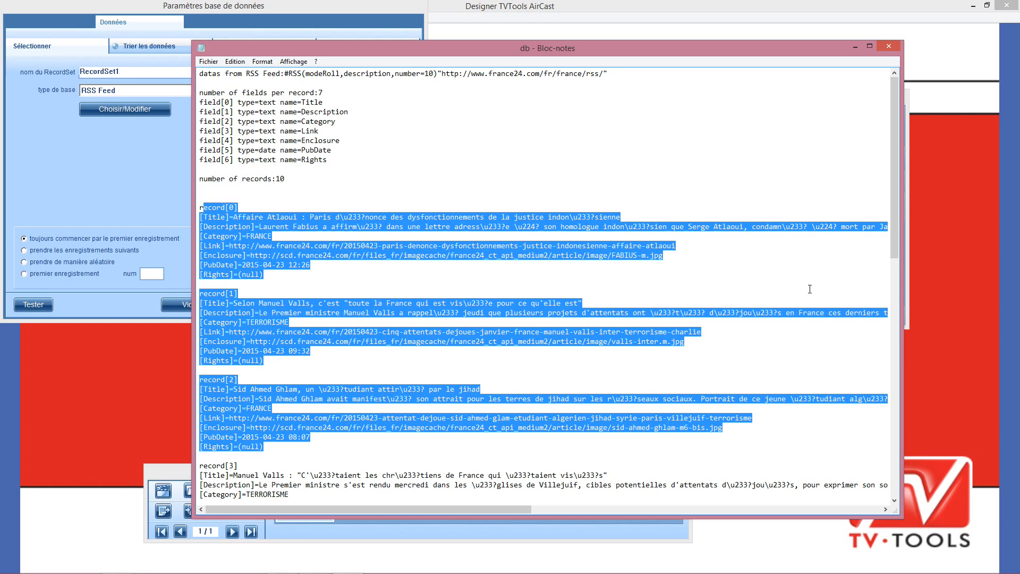
pyautogui.click(889, 46)
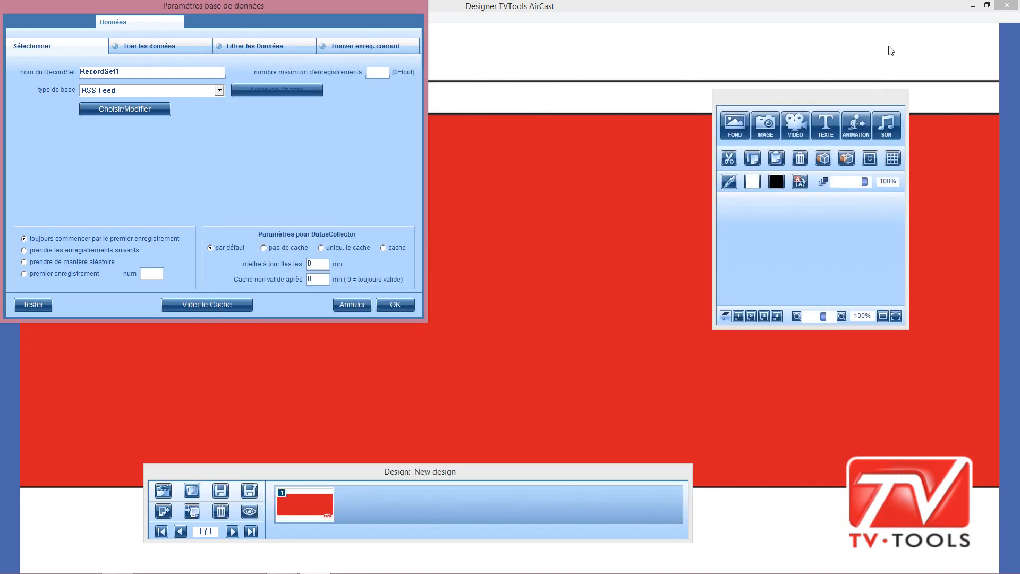
# Validate the RecordSet and choose the rolling layout for displaying the container's data
pyautogui.click(395, 304)
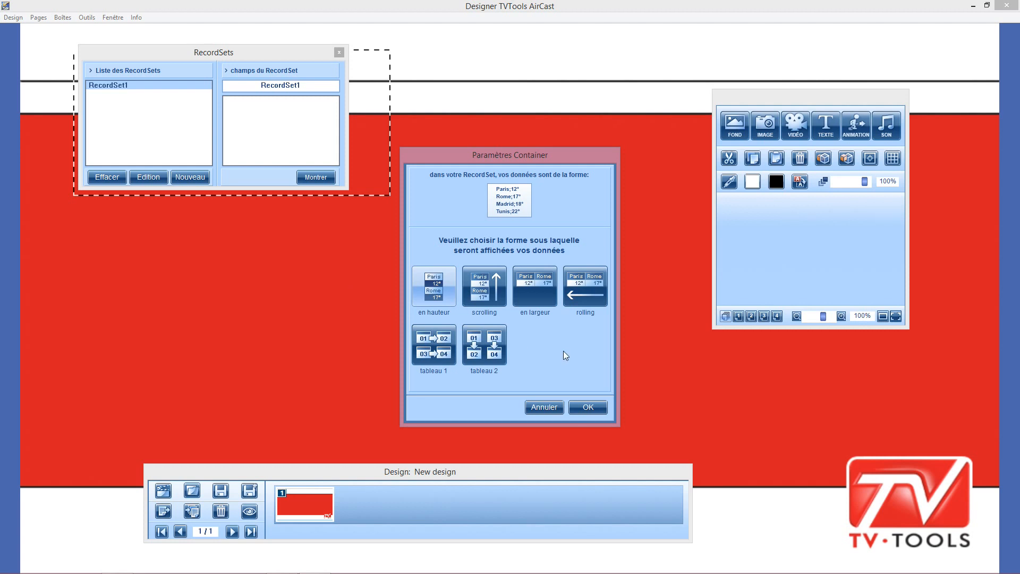
pyautogui.click(586, 281)
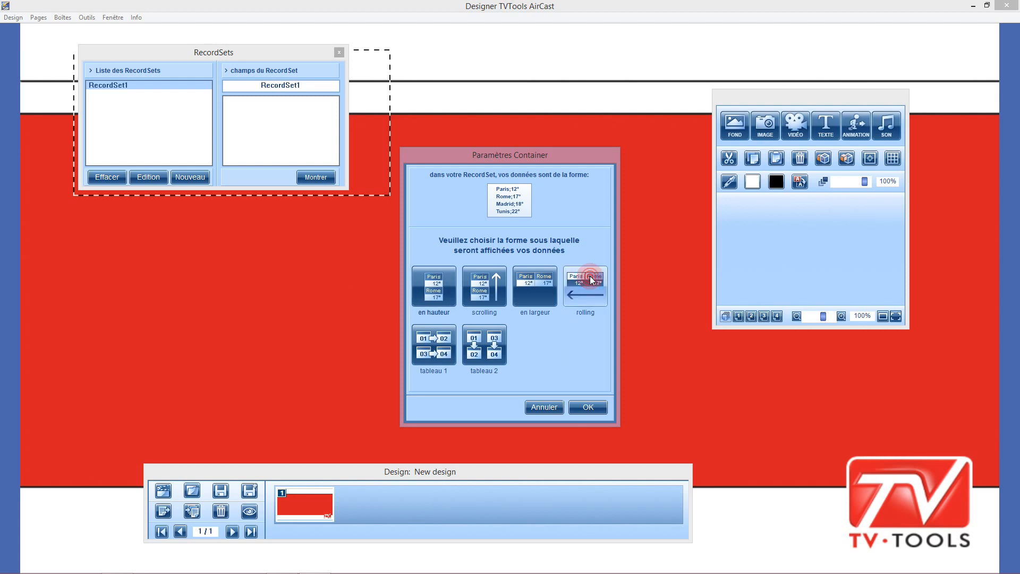
pyautogui.click(588, 408)
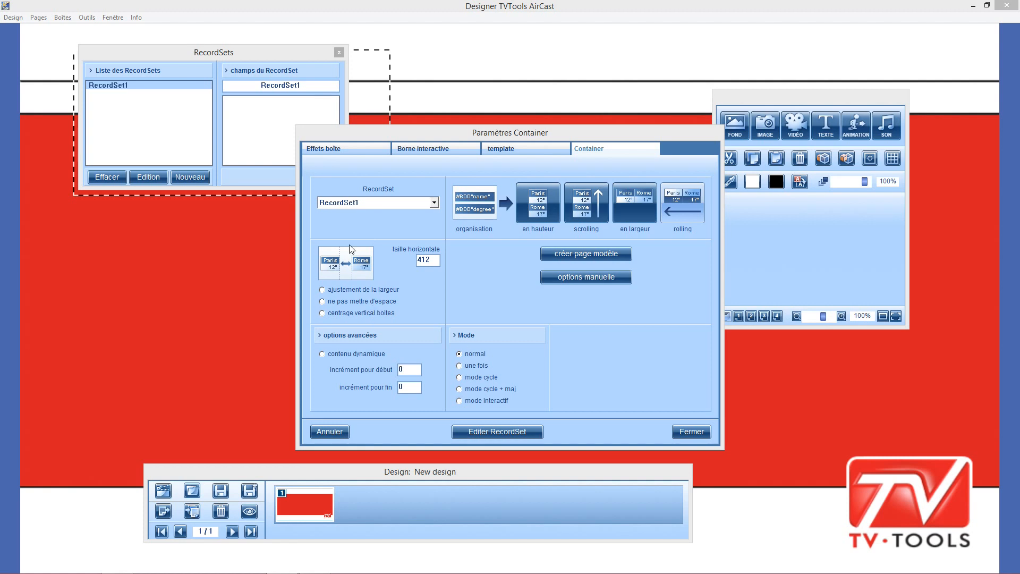
# Set the container's horizontal size to 1700 and enable width adjustment and dynamic content
pyautogui.doubleClick(426, 259)
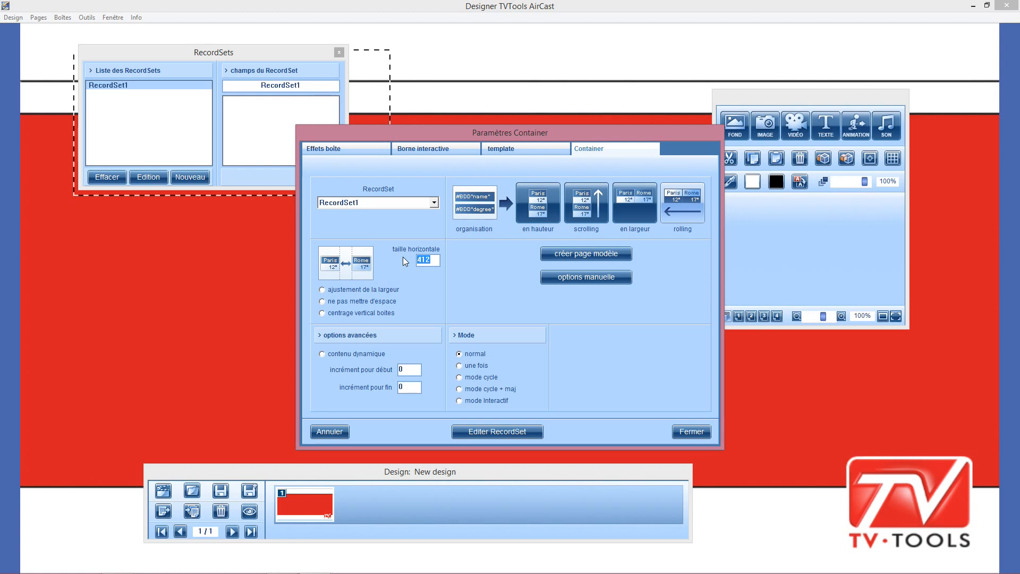
pyautogui.write('1700')
pyautogui.click(323, 292)
pyautogui.click(324, 355)
# Create the container's model page with Title and Description as text fields and Enclosure as the image
pyautogui.click(568, 255)
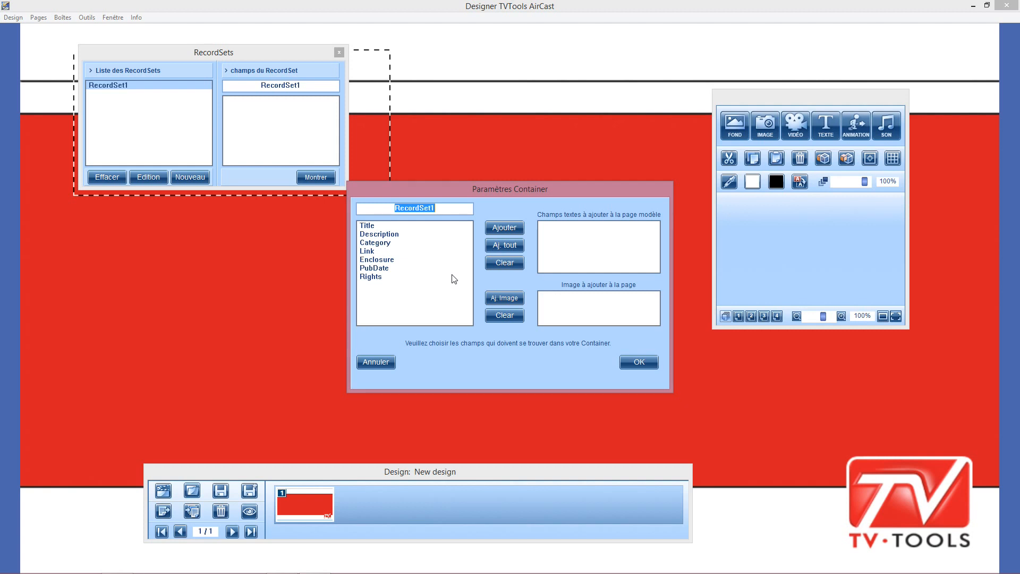
pyautogui.click(382, 228)
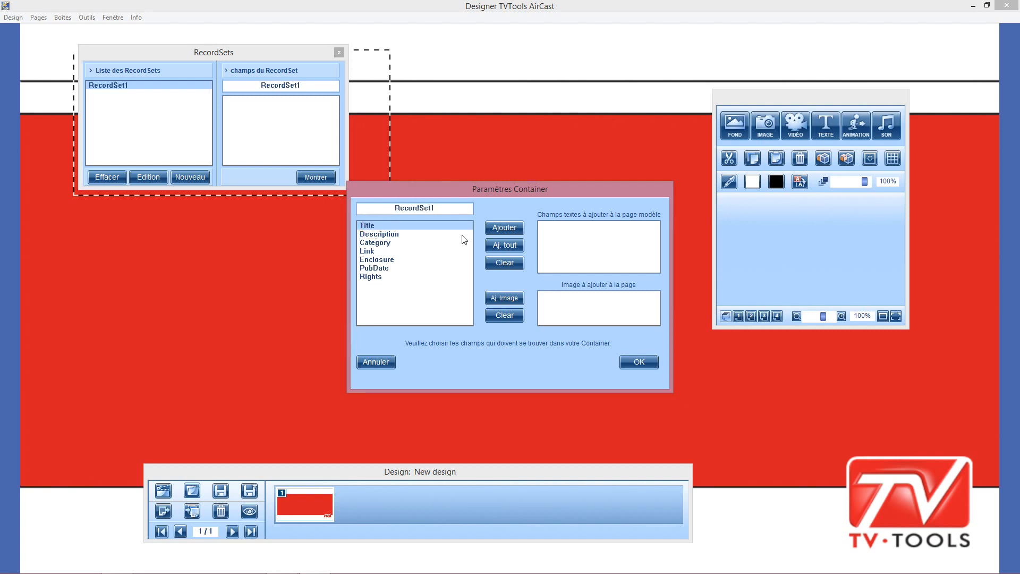
pyautogui.click(500, 228)
pyautogui.click(390, 236)
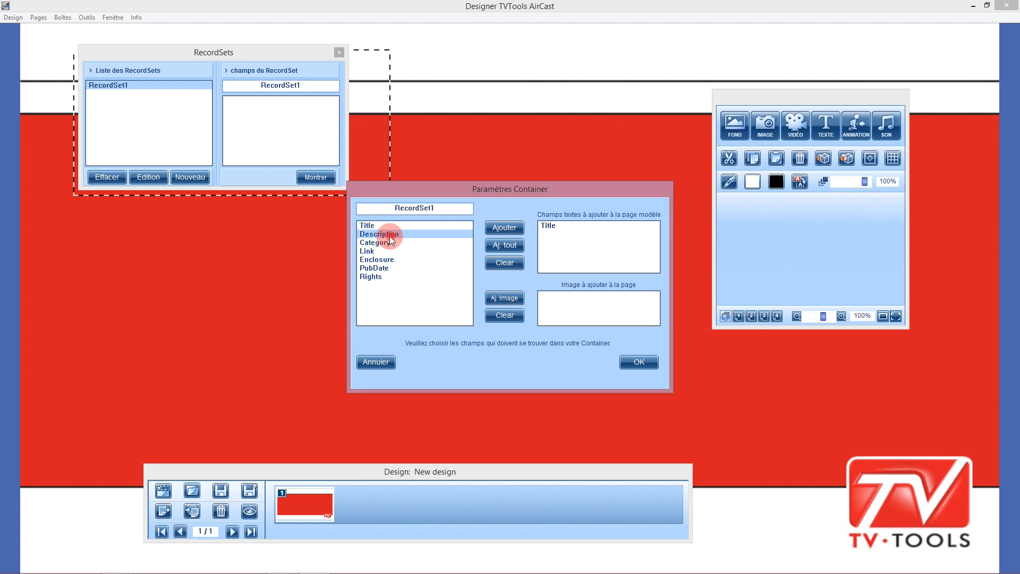
pyautogui.click(498, 228)
pyautogui.click(376, 261)
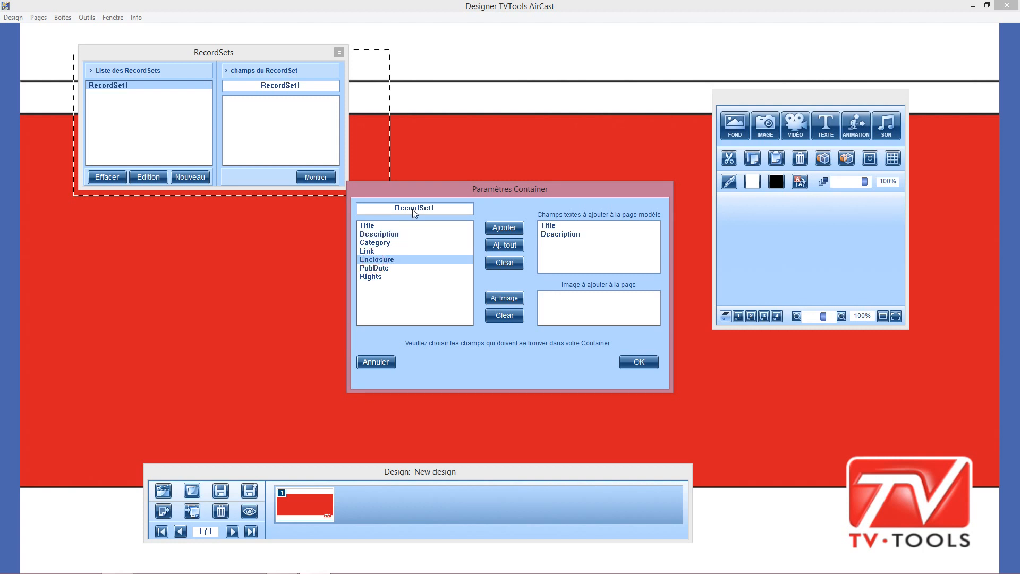
pyautogui.click(502, 298)
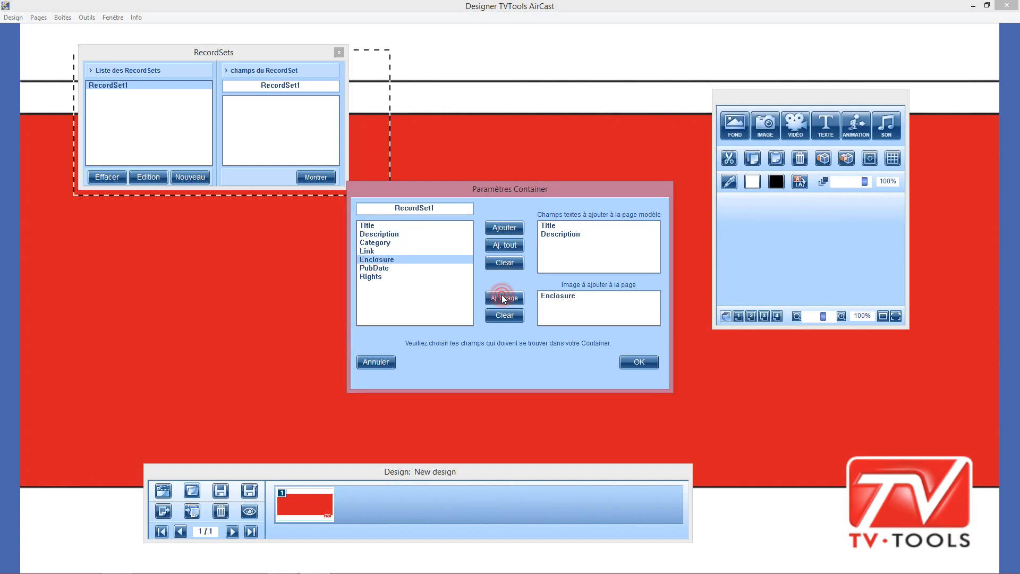
pyautogui.click(640, 364)
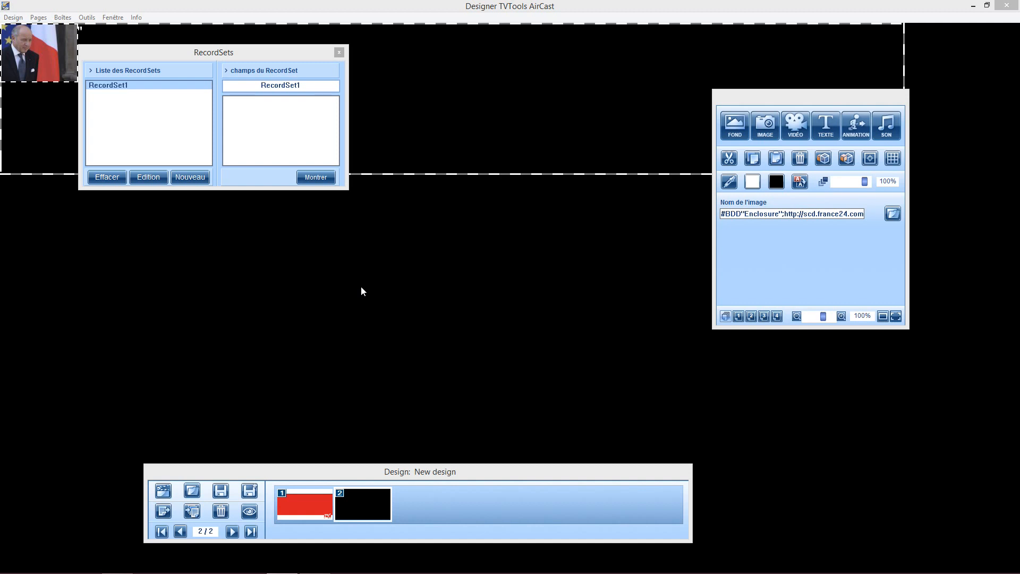
# Move the RecordSets window clear of the model page's boxes and show the box position and size information window
pyautogui.moveTo(189, 47); pyautogui.dragTo(177, 199)
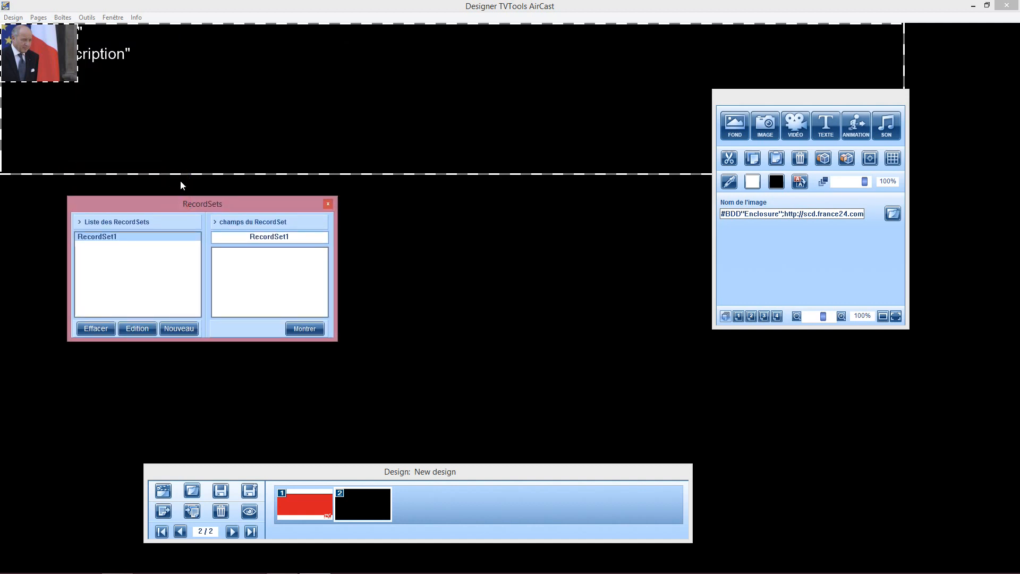
pyautogui.click(115, 18)
pyautogui.click(110, 26)
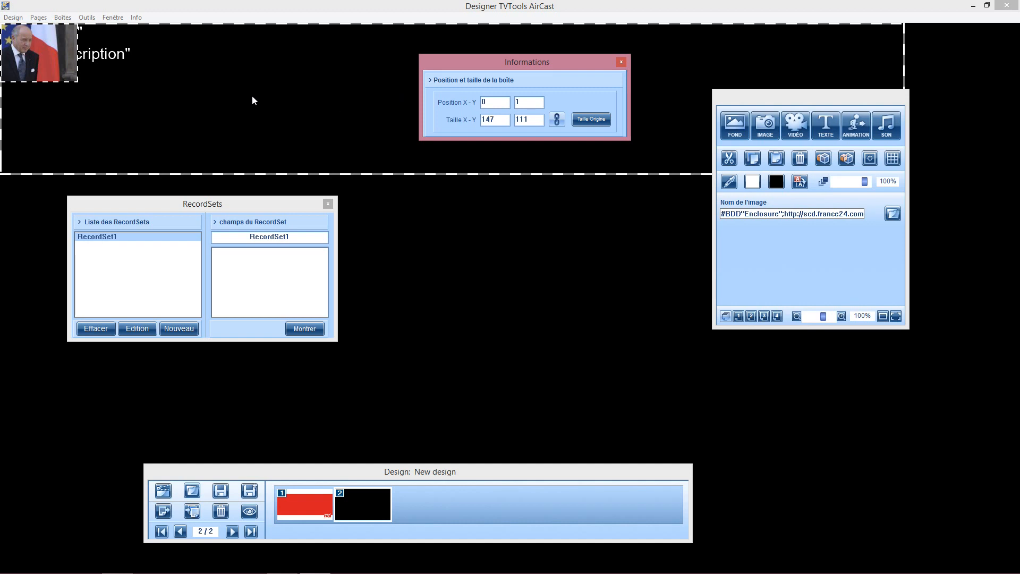
# Shift the Description box well to the right of the image and place the Title box between them at X 170, Y 41
pyautogui.click(90, 59)
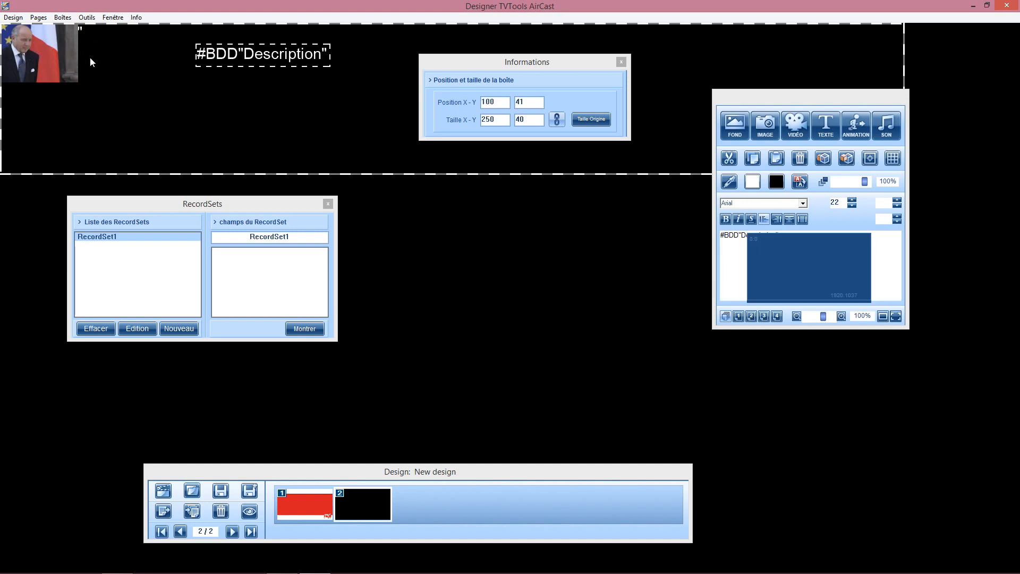
pyautogui.click(89, 37)
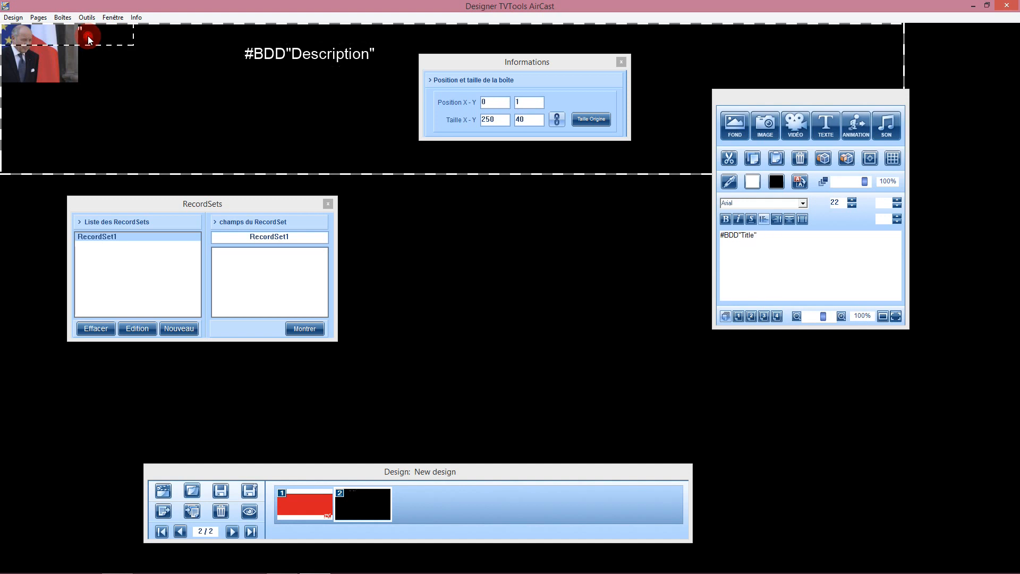
pyautogui.press('Down')
pyautogui.press('Down')
pyautogui.press('Down')
pyautogui.press('Down')
pyautogui.press('Down')
pyautogui.press('Down')
pyautogui.press('Down')
pyautogui.press('Down')
pyautogui.press('Down')
pyautogui.press('Down')
pyautogui.press('Down')
pyautogui.press('Down')
pyautogui.press('Down')
pyautogui.press('Down')
pyautogui.press('Down')
pyautogui.press('Down')
pyautogui.press('Down')
pyautogui.press('Down')
pyautogui.press('Down')
pyautogui.press('Down')
pyautogui.press('Right')
pyautogui.press('Right')
pyautogui.press('Right')
pyautogui.press('Right')
pyautogui.press('Right')
pyautogui.press('Right')
pyautogui.press('Right')
pyautogui.press('Right')
pyautogui.press('Right')
pyautogui.press('Right')
pyautogui.press('Right')
pyautogui.press('Right')
pyautogui.press('Right')
pyautogui.press('Right')
pyautogui.press('Right')
pyautogui.press('Right')
pyautogui.press('Right')
pyautogui.press('Right')
pyautogui.press('Right')
pyautogui.press('Right')
pyautogui.press('Right')
pyautogui.press('Right')
pyautogui.press('Right')
pyautogui.press('Right')
pyautogui.press('Right')
pyautogui.press('Right')
pyautogui.press('Right')
pyautogui.press('Right')
pyautogui.press('Right')
pyautogui.press('Right')
pyautogui.press('Right')
pyautogui.press('Right')
pyautogui.press('Right')
pyautogui.press('Right')
pyautogui.press('Right')
pyautogui.press('Right')
pyautogui.press('Right')
pyautogui.press('Right')
pyautogui.press('Right')
pyautogui.press('Right')
pyautogui.press('Right')
pyautogui.press('Right')
pyautogui.press('Right')
pyautogui.press('Right')
pyautogui.press('Right')
pyautogui.press('Right')
pyautogui.press('Right')
pyautogui.press('Right')
pyautogui.press('Right')
pyautogui.press('Right')
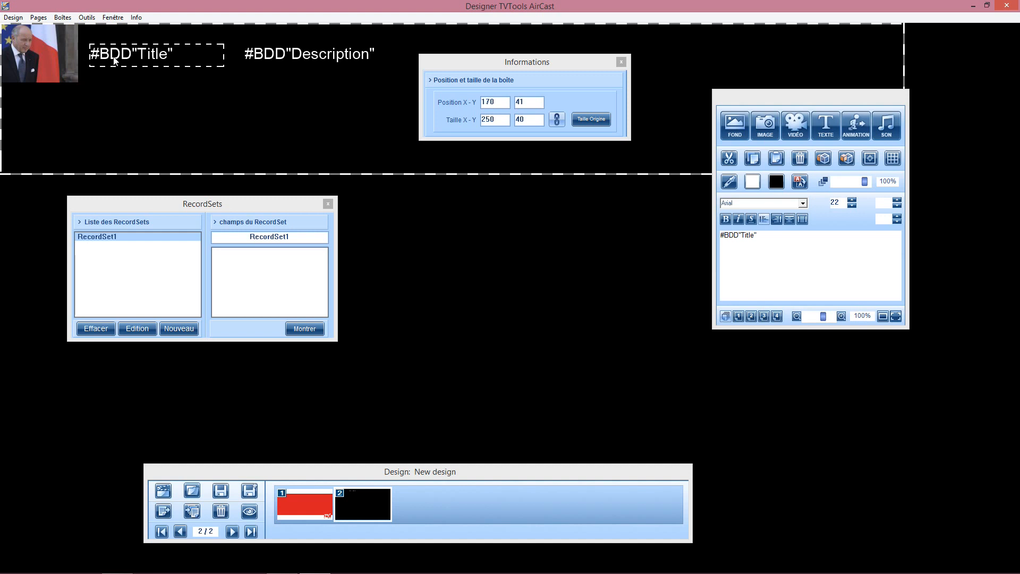
# Make the #BDD"Title" text in the Title box bold
pyautogui.click(169, 58)
pyautogui.moveTo(195, 55); pyautogui.dragTo(90, 55)
pyautogui.click(726, 219)
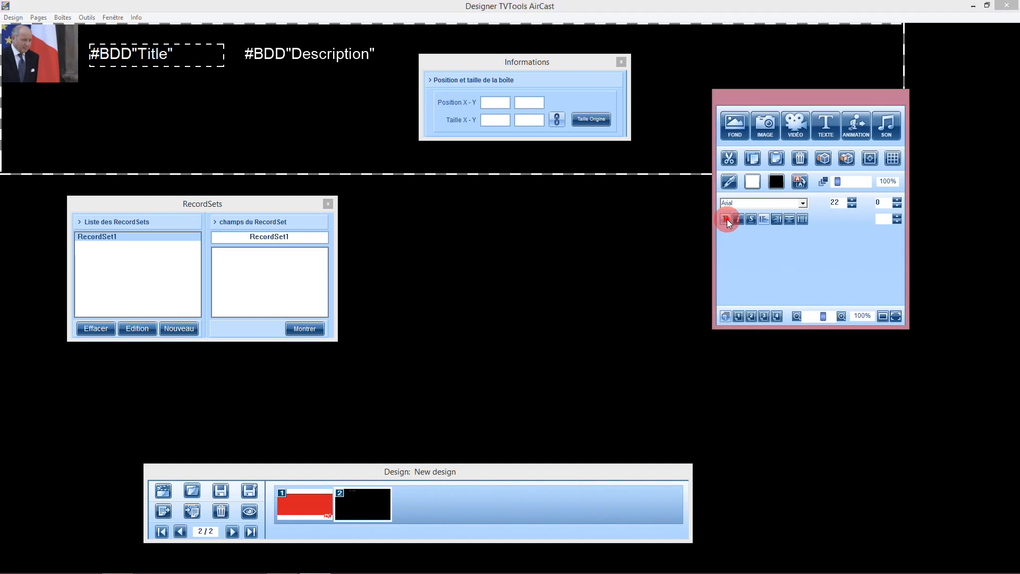
pyautogui.click(192, 61)
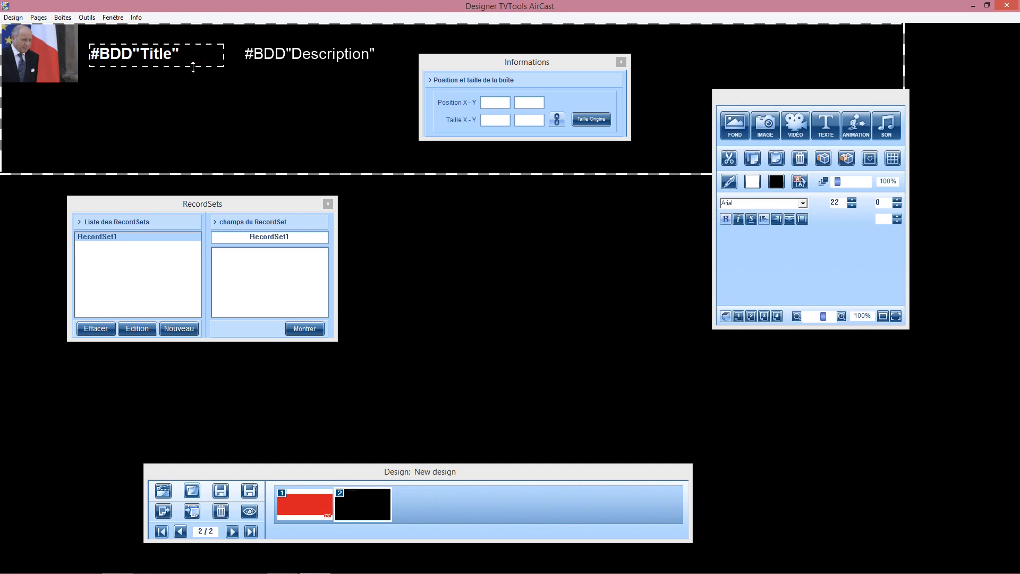
# Add a colon after the #BDD"Title" text in the Title box and return to page 1 with the red background
pyautogui.write(':')
pyautogui.click(295, 508)
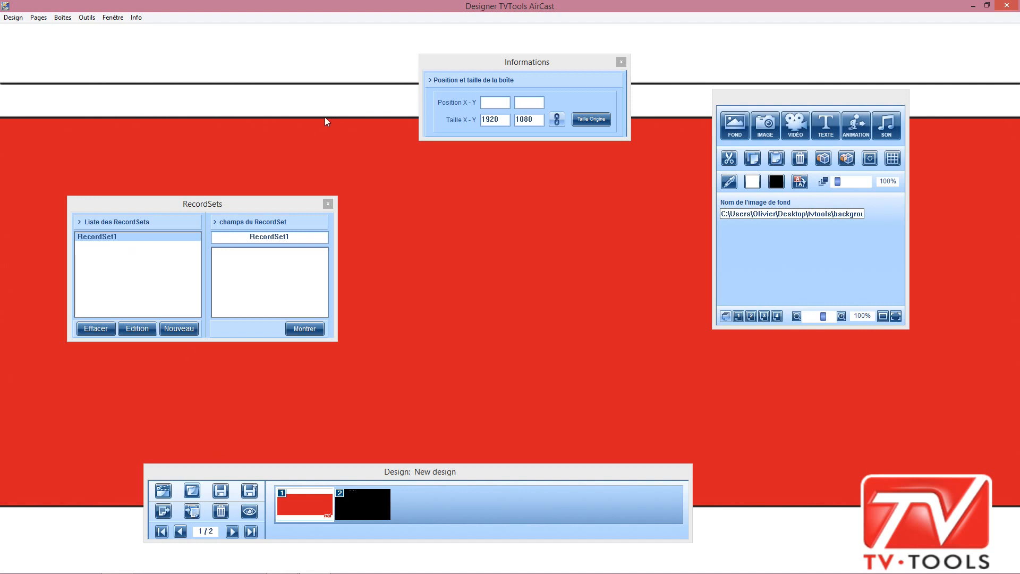
# Move the Container box to X 37, Y 323, widen it to 1828, and move the RecordSets window clear of it
pyautogui.click(147, 81)
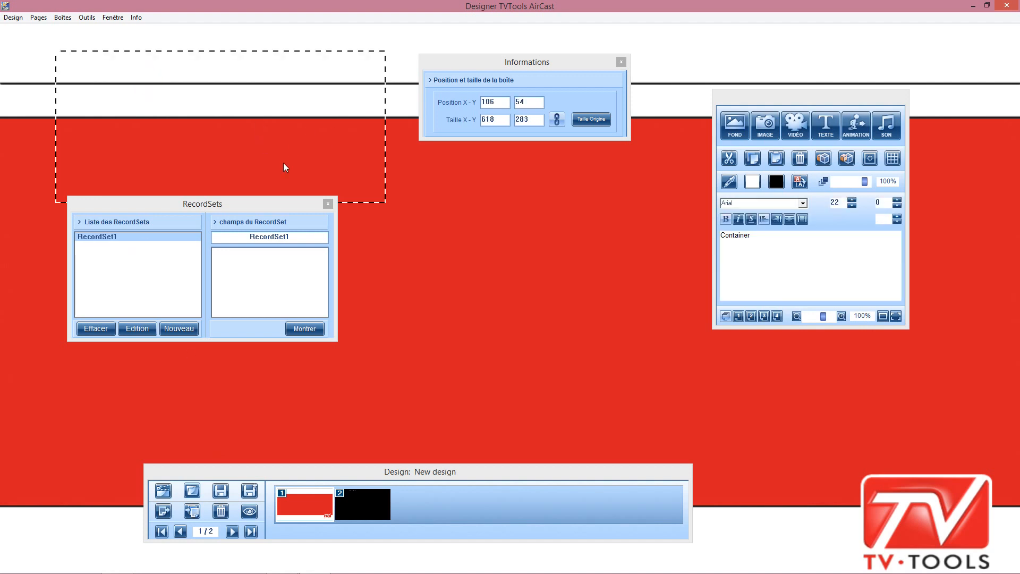
pyautogui.moveTo(311, 160); pyautogui.dragTo(274, 300)
pyautogui.moveTo(356, 293); pyautogui.dragTo(993, 310)
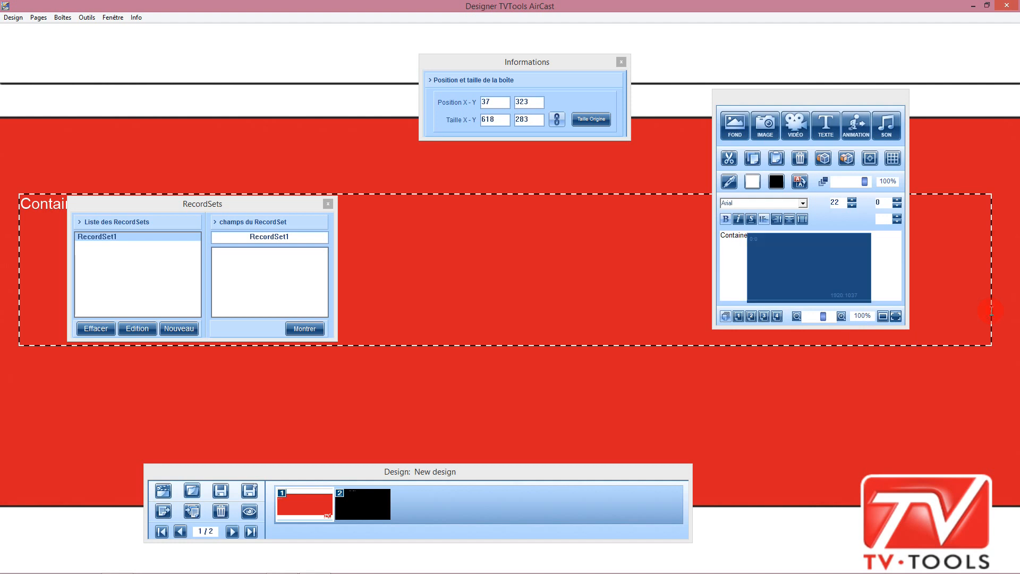
pyautogui.moveTo(176, 204); pyautogui.dragTo(161, 92)
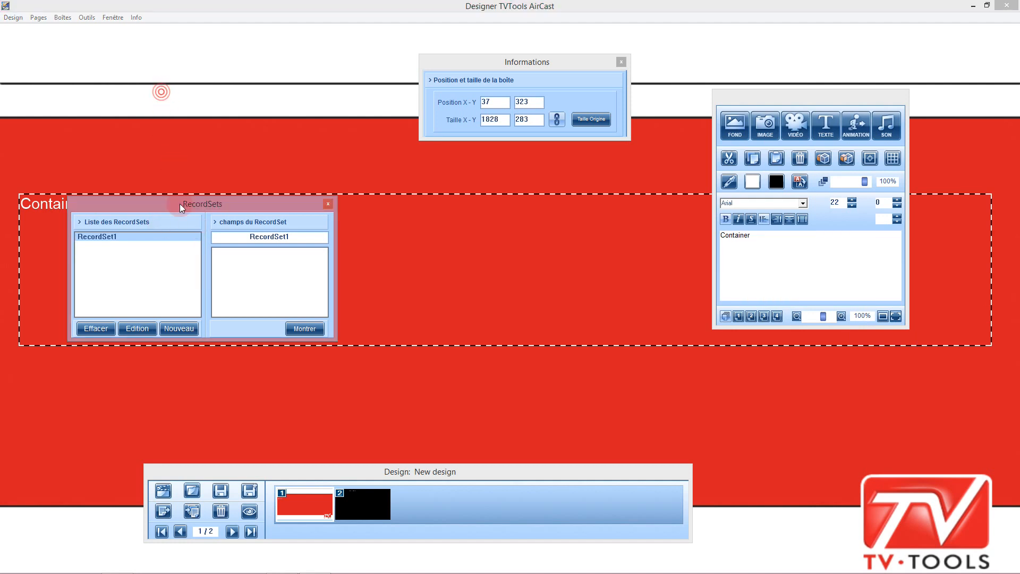
pyautogui.moveTo(189, 206); pyautogui.dragTo(167, 49)
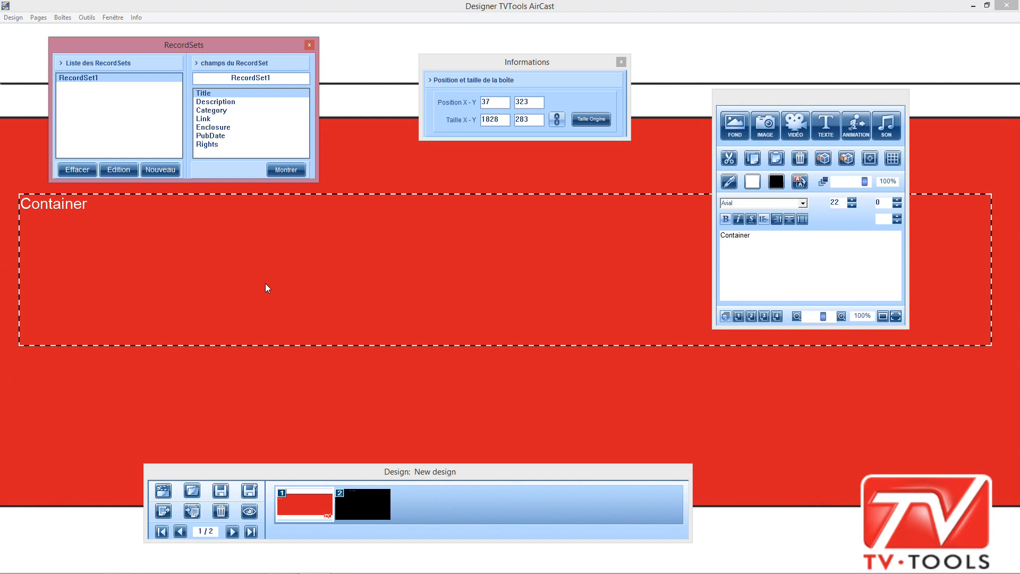
# Set the final wait time of page 1 to 180
pyautogui.doubleClick(266, 378)
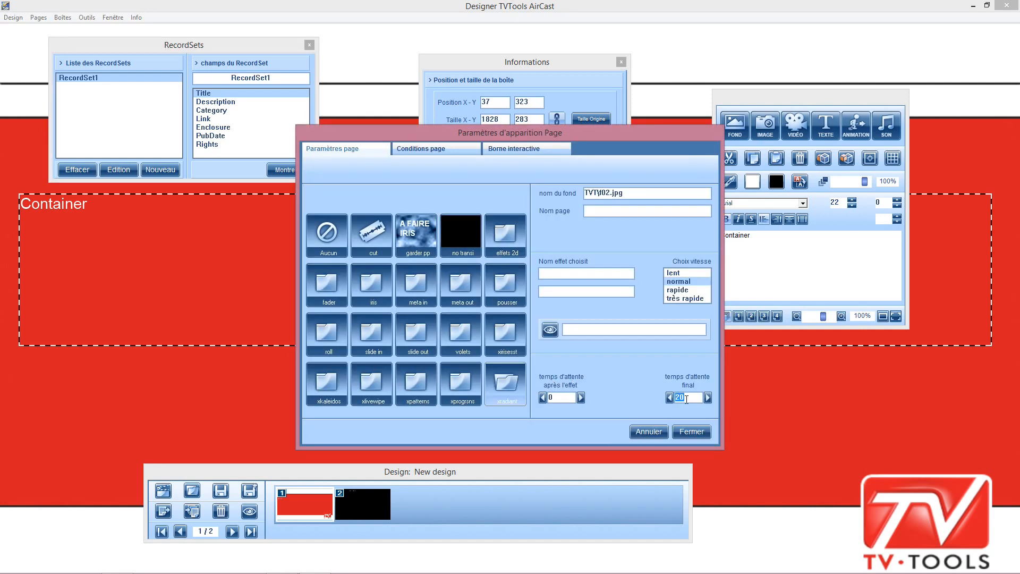
pyautogui.click(670, 397)
pyautogui.write('180')
pyautogui.click(696, 431)
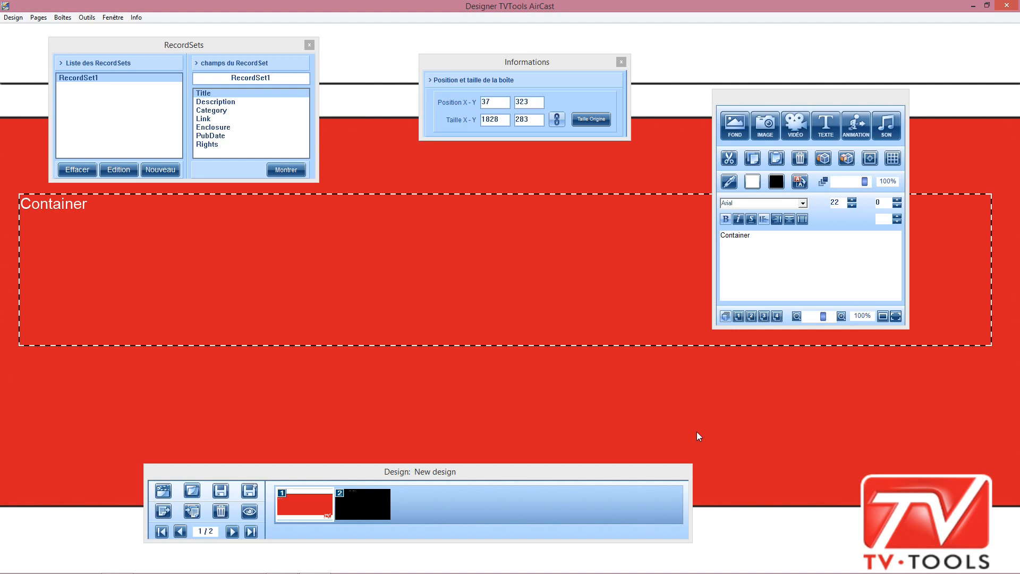
# Set the loop condition of the Container box's rolling appearance effect to 2
pyautogui.doubleClick(281, 257)
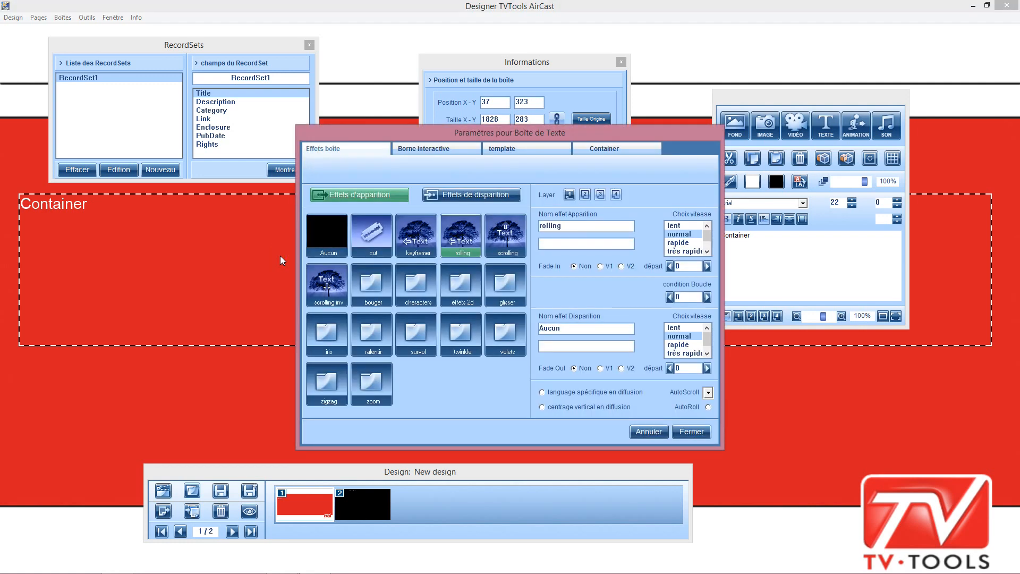
pyautogui.click(707, 296)
pyautogui.click(707, 297)
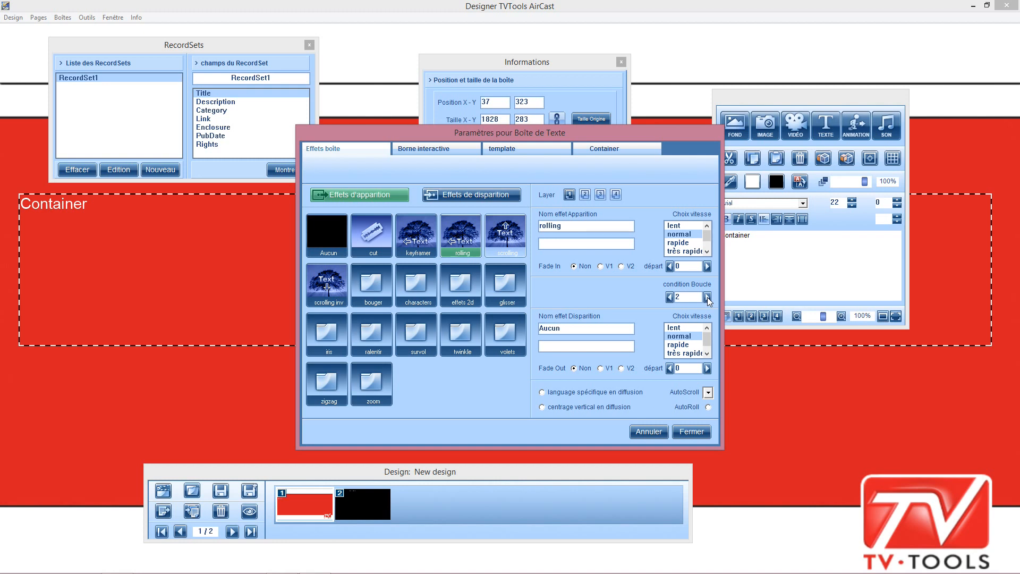
pyautogui.click(691, 432)
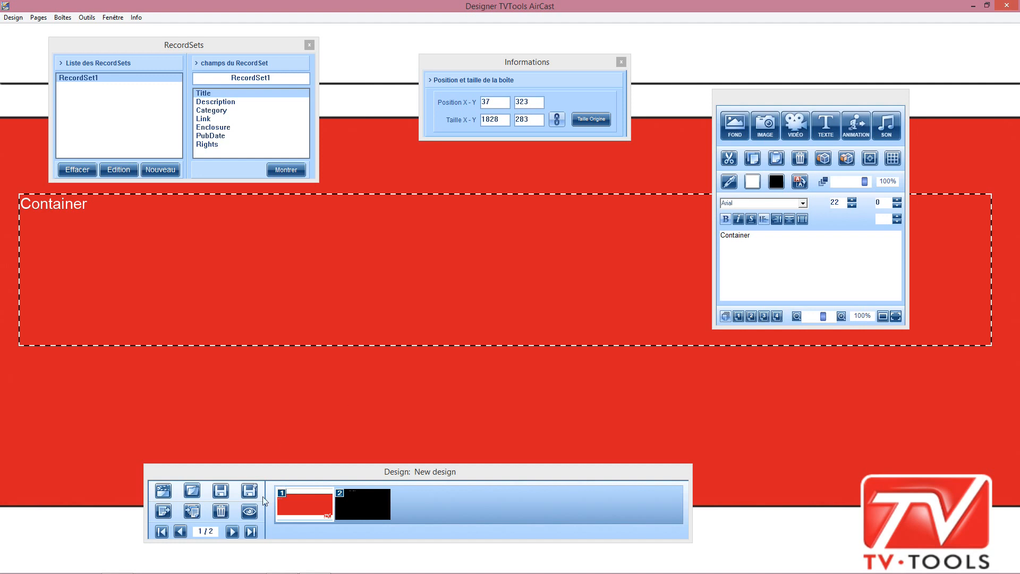
# Preview page 1 to check how the rolling container plays
pyautogui.click(249, 512)
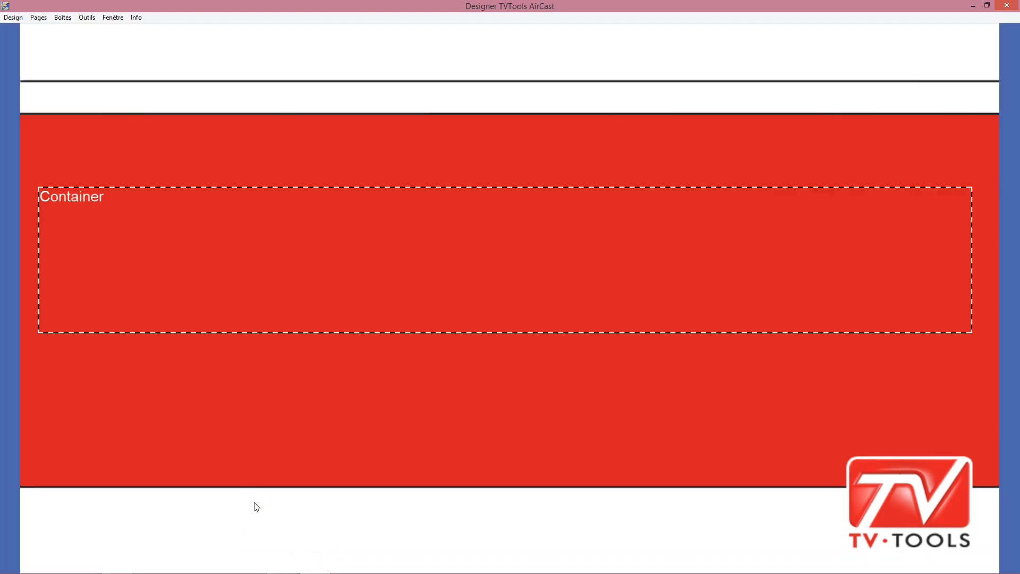